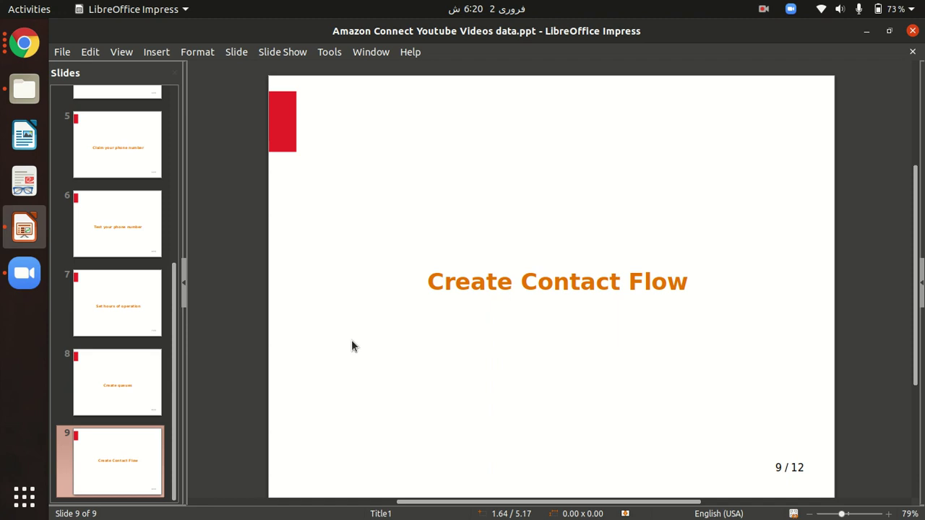
In Chrome, go to Routing > Contact flows to list the instance's published flows
{"action": "left_click", "coordinate": [24, 45]}
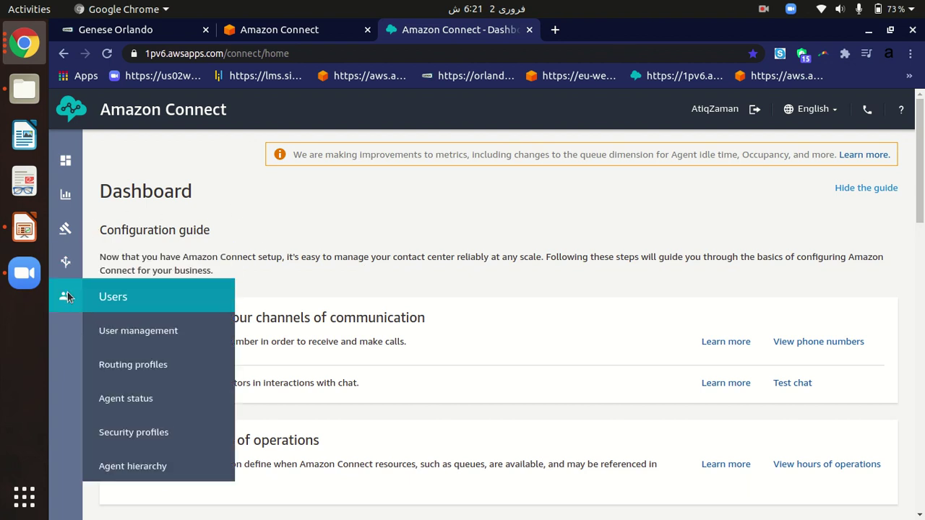
{"action": "mouse_move", "coordinate": [74, 255]}
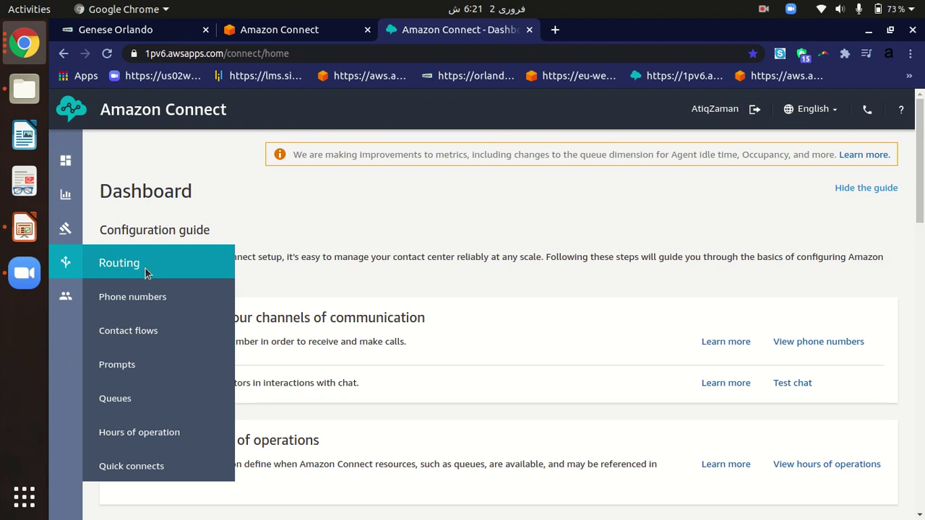
{"action": "left_click", "coordinate": [148, 329]}
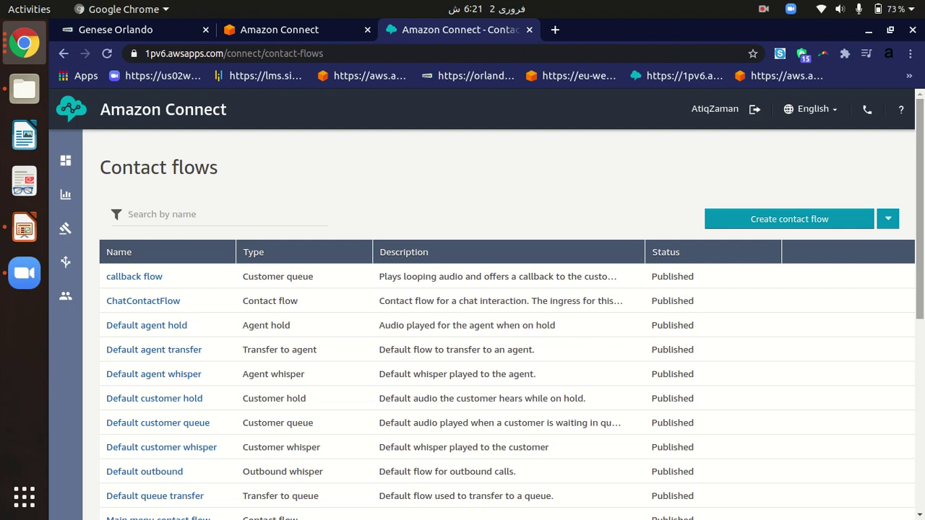
{"action": "scroll", "coordinate": [506, 325], "scroll_direction": "down", "scroll_amount": 10}
{"action": "scroll", "coordinate": [506, 325], "scroll_direction": "up", "scroll_amount": 3}
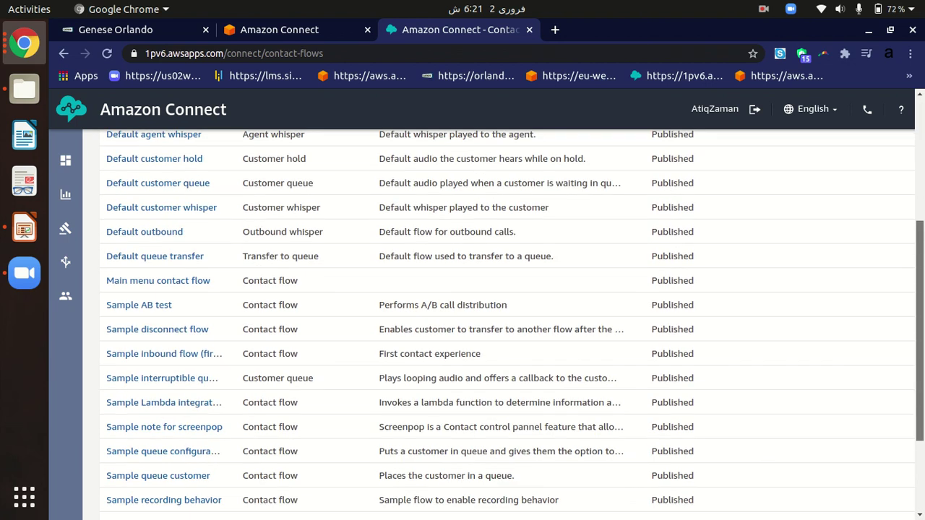
{"action": "scroll", "coordinate": [506, 326], "scroll_direction": "up", "scroll_amount": 3}
{"action": "scroll", "coordinate": [506, 325], "scroll_direction": "up", "scroll_amount": 3}
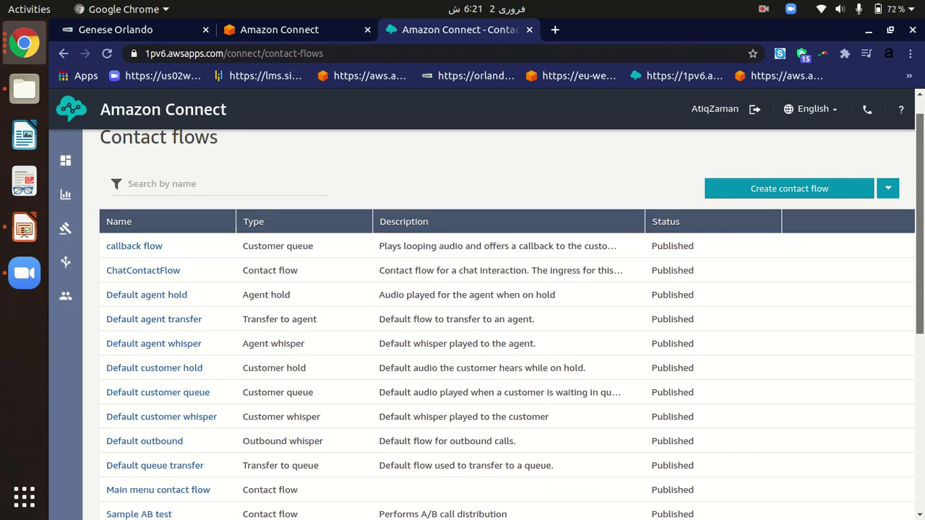
{"action": "left_click_drag", "start_coordinate": [923, 219], "coordinate": [923, 222]}
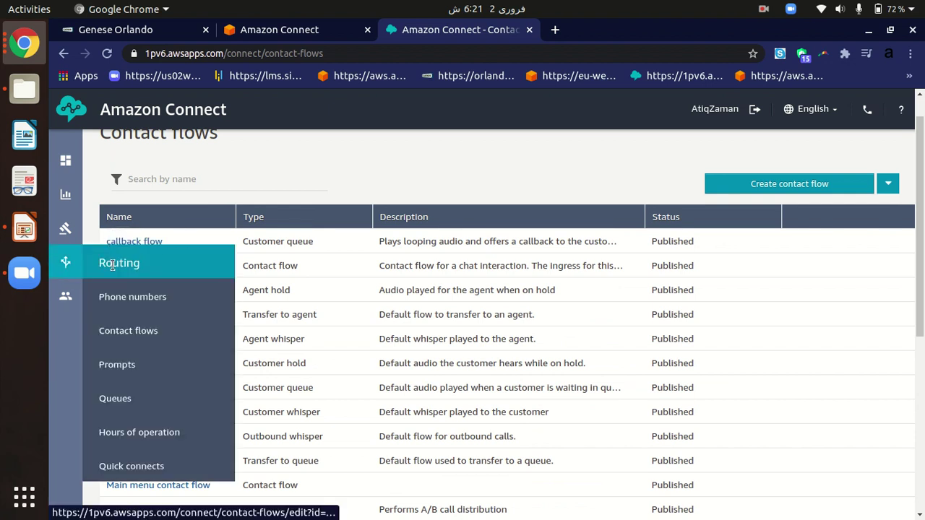
Open ChatContactFlow in the contact flow designer
{"action": "left_click", "coordinate": [134, 267]}
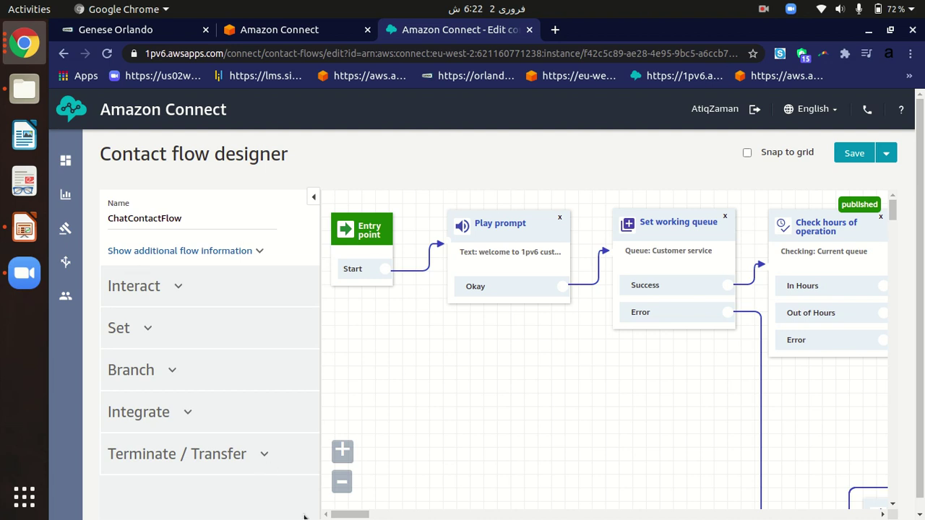
{"action": "mouse_move", "coordinate": [349, 516]}
{"action": "left_mouse_down"}
{"action": "mouse_move", "coordinate": [358, 517]}
{"action": "mouse_move", "coordinate": [344, 512]}
{"action": "left_mouse_up"}
Check the Play prompt text 'welcome to 1pv6 customer service', then cancel without changes
{"action": "left_click", "coordinate": [499, 228]}
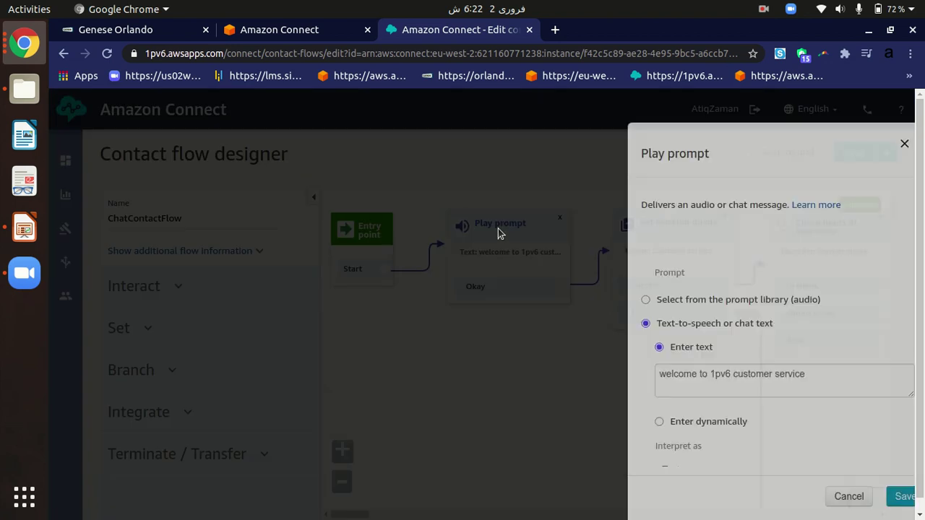
{"action": "left_click_drag", "start_coordinate": [910, 306], "coordinate": [914, 373]}
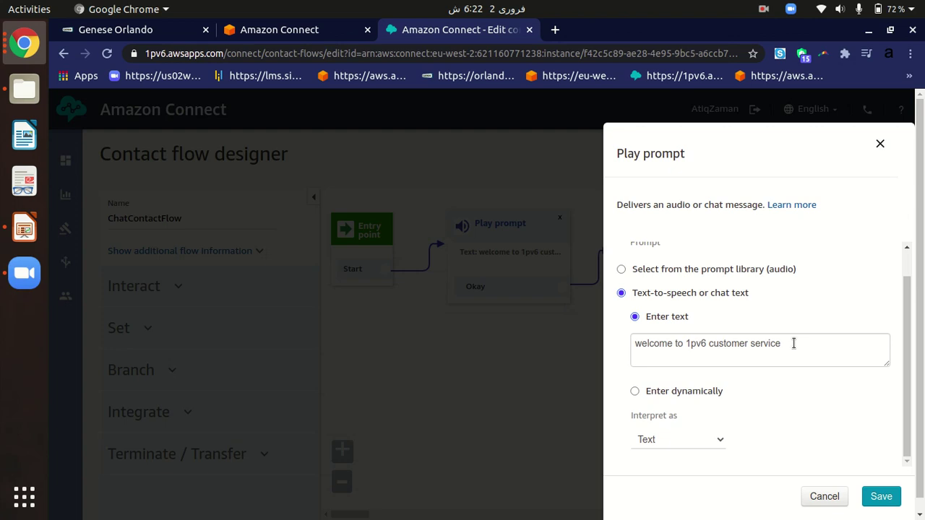
{"action": "left_click", "coordinate": [825, 499]}
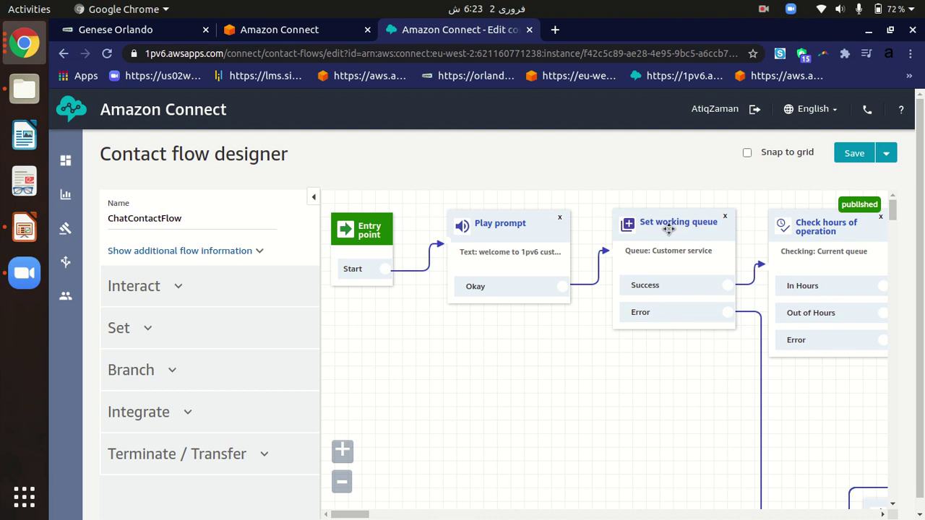
Set the Set working queue block's queue to Customer service and save
{"action": "left_click", "coordinate": [669, 229]}
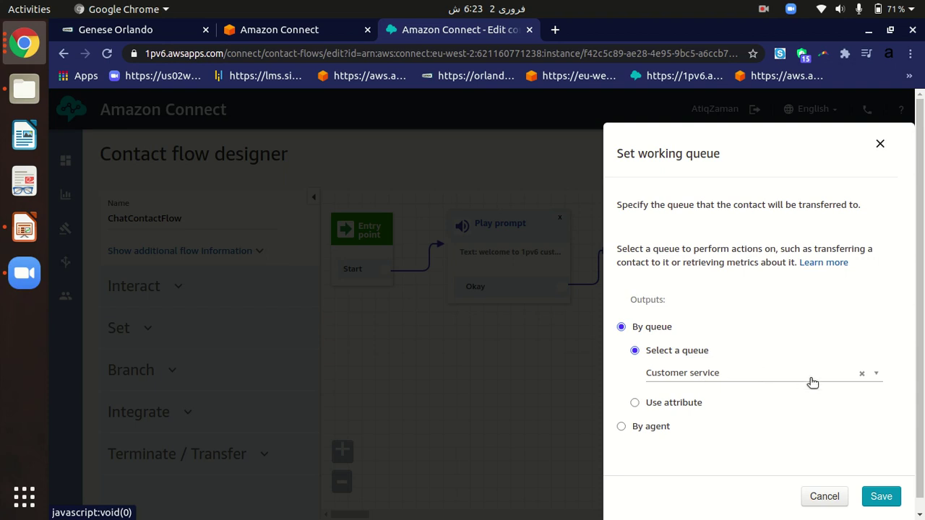
{"action": "left_click", "coordinate": [878, 375]}
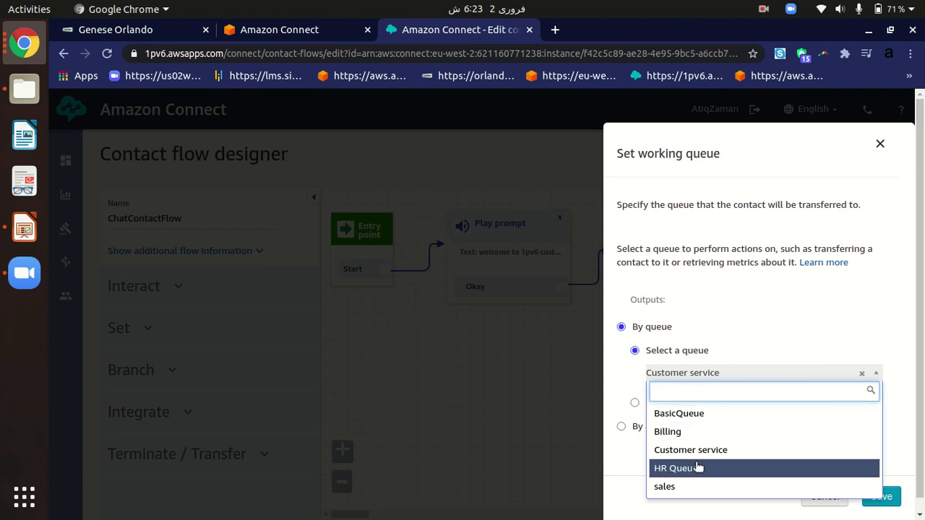
{"action": "left_click", "coordinate": [719, 452]}
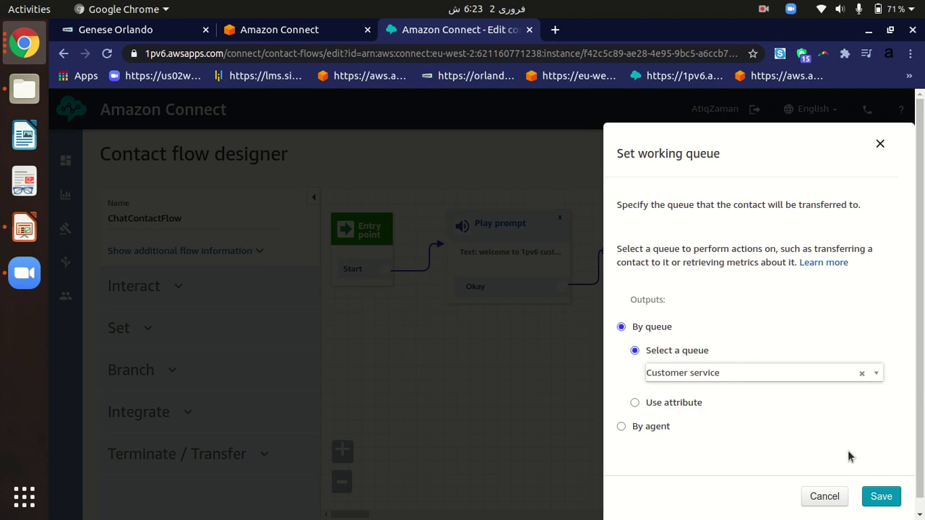
{"action": "left_click", "coordinate": [880, 497]}
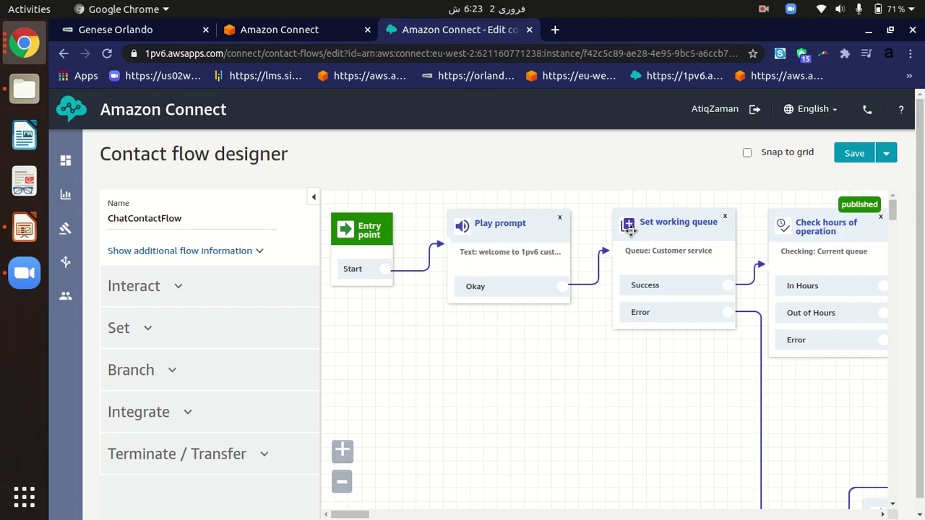
Scroll the canvas right to reveal Transfer to queue and open Check hours of operation settings
{"action": "mouse_move", "coordinate": [604, 267]}
{"action": "left_click_drag", "start_coordinate": [361, 514], "coordinate": [381, 515]}
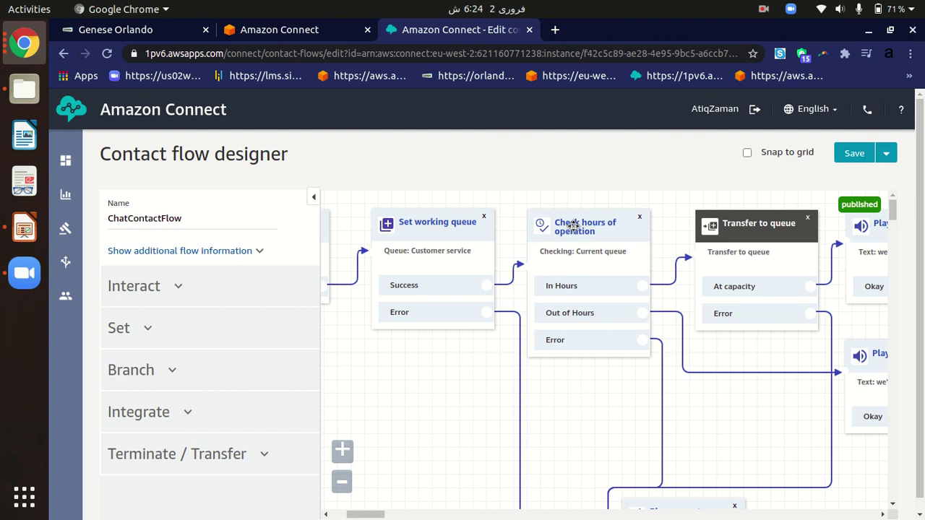
{"action": "left_click", "coordinate": [573, 225]}
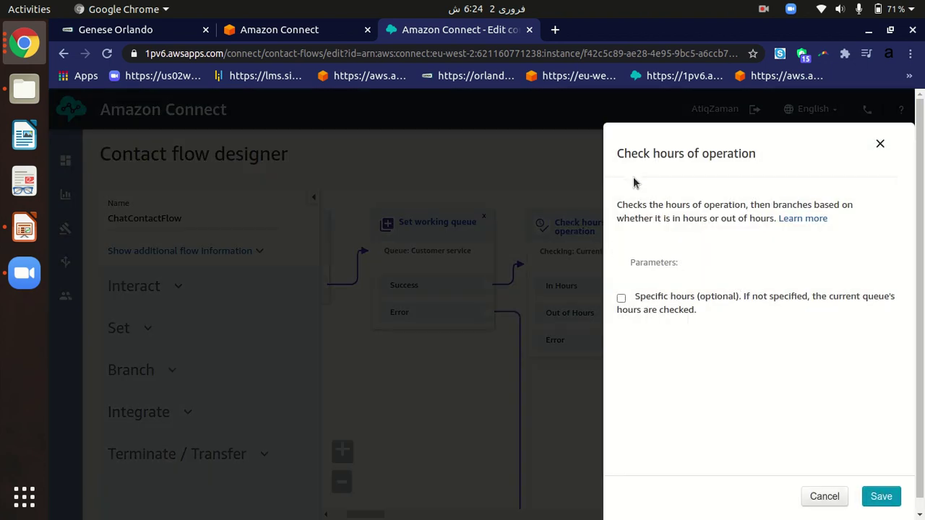
Cancel the Check hours of operation panel, leaving its settings unchanged
{"action": "scroll", "coordinate": [920, 280], "scroll_direction": "down", "scroll_amount": 1}
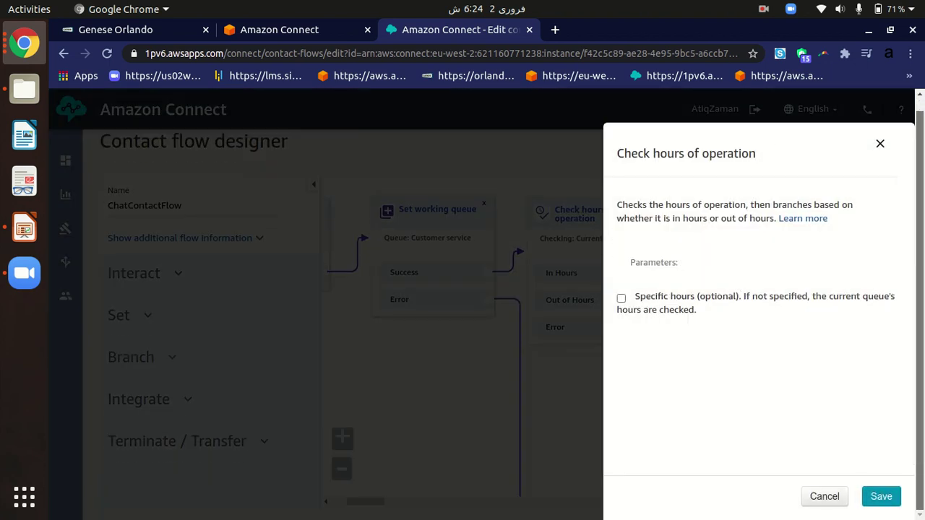
{"action": "scroll", "coordinate": [922, 346], "scroll_direction": "up", "scroll_amount": 1}
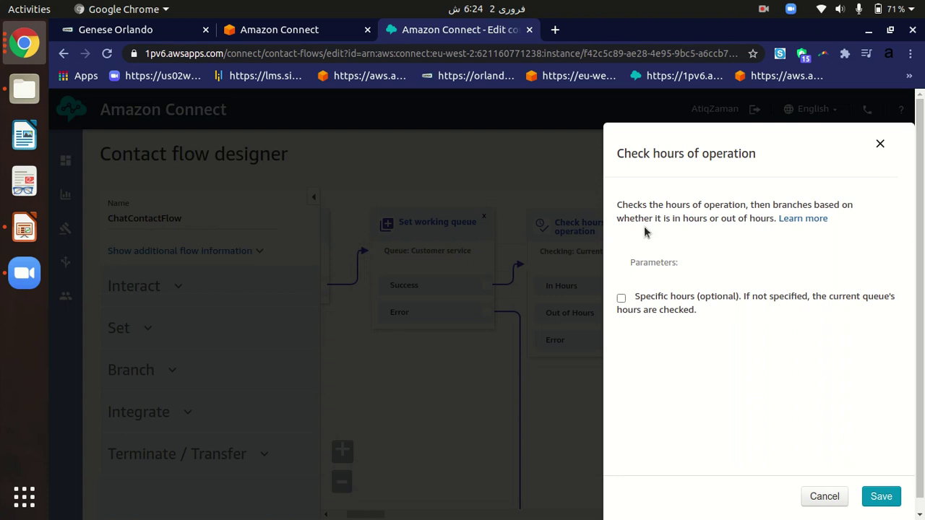
{"action": "left_click", "coordinate": [816, 496]}
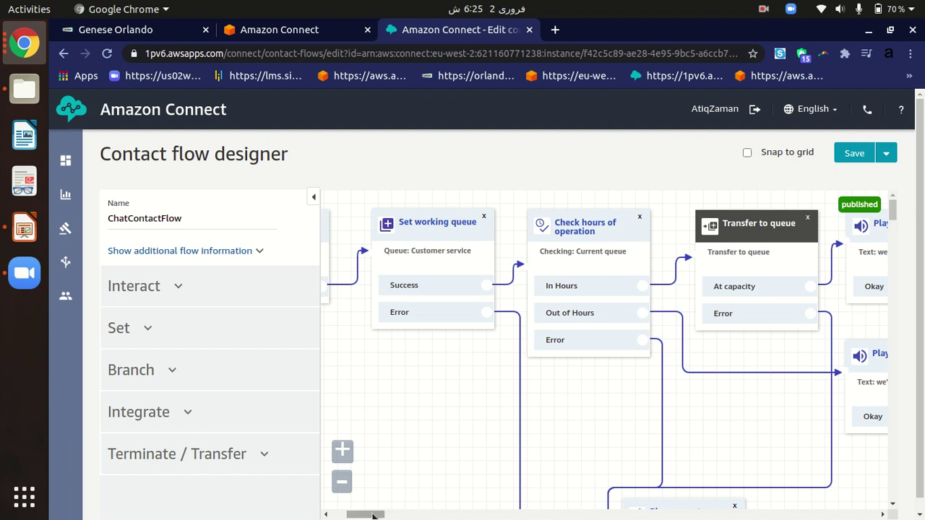
{"action": "left_click_drag", "start_coordinate": [372, 515], "coordinate": [383, 516]}
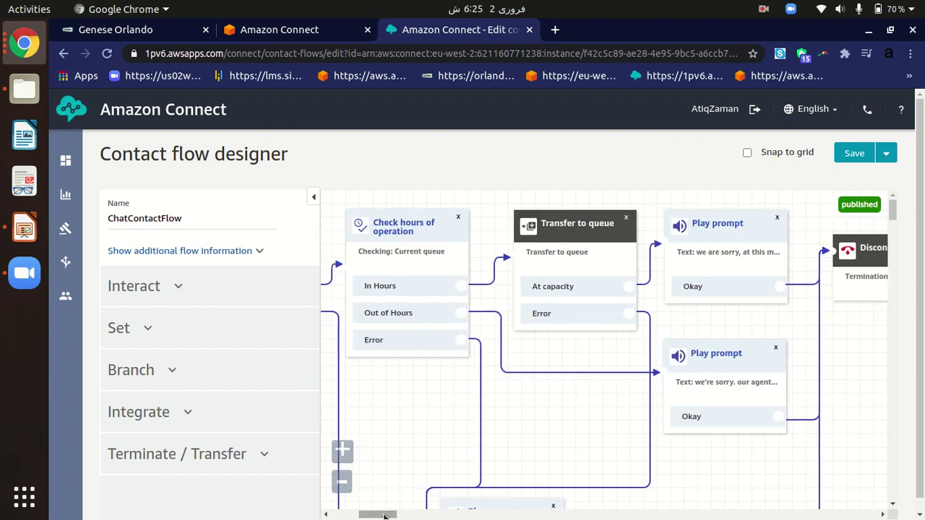
{"action": "left_click", "coordinate": [733, 369]}
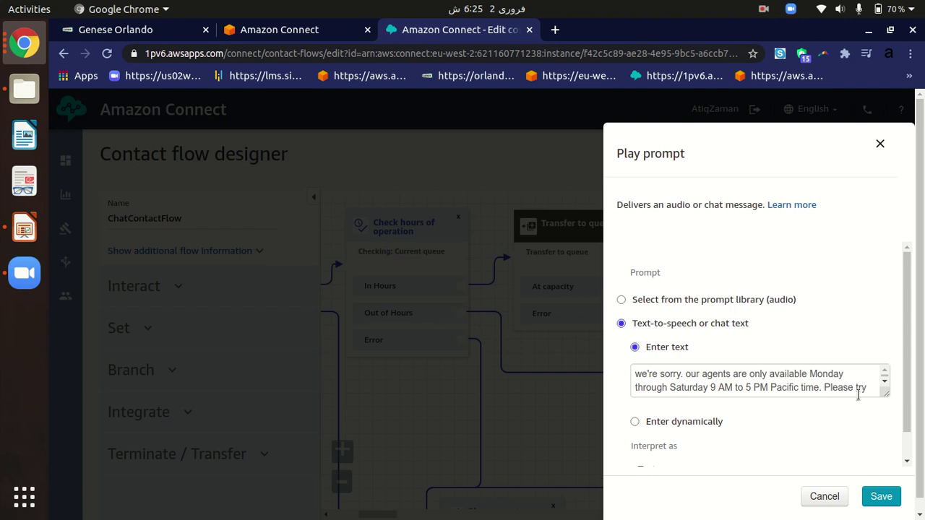
{"action": "left_click", "coordinate": [825, 498]}
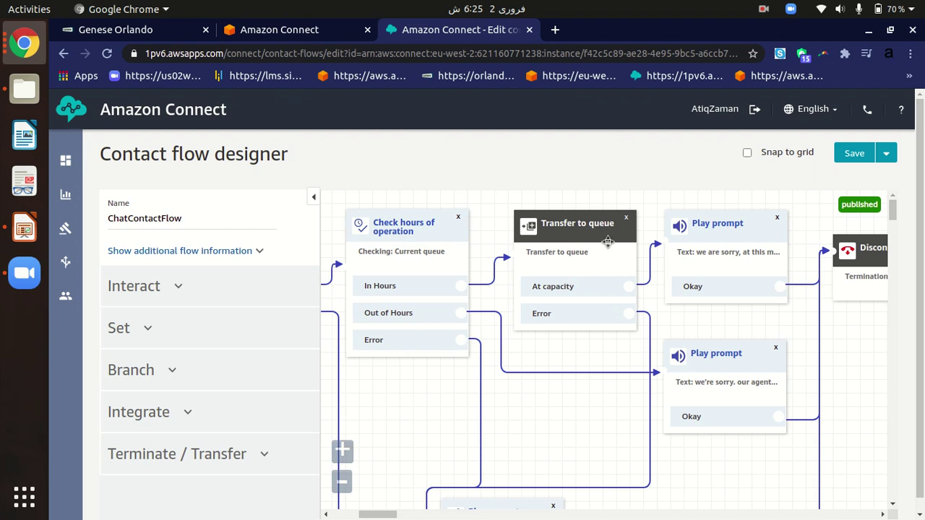
{"action": "mouse_move", "coordinate": [497, 254]}
{"action": "mouse_move", "coordinate": [649, 272]}
{"action": "left_click", "coordinate": [719, 225]}
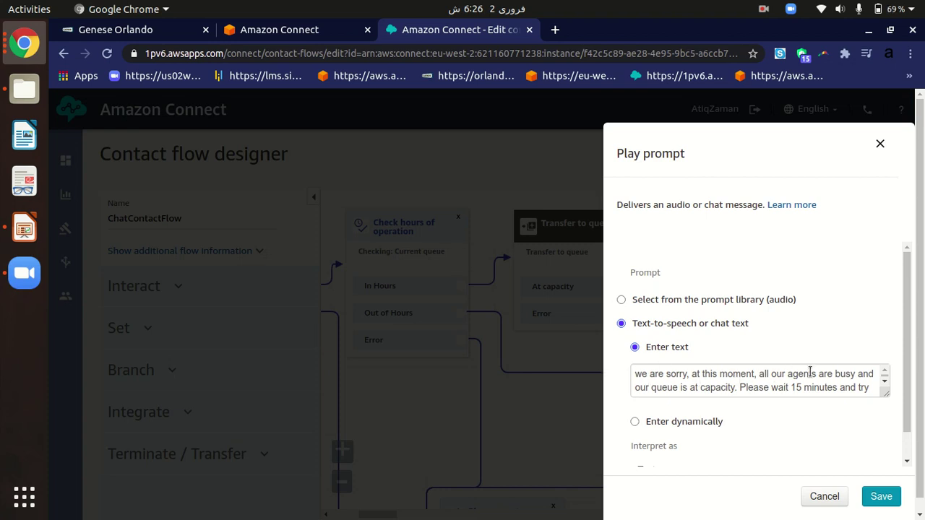
{"action": "left_click", "coordinate": [824, 497]}
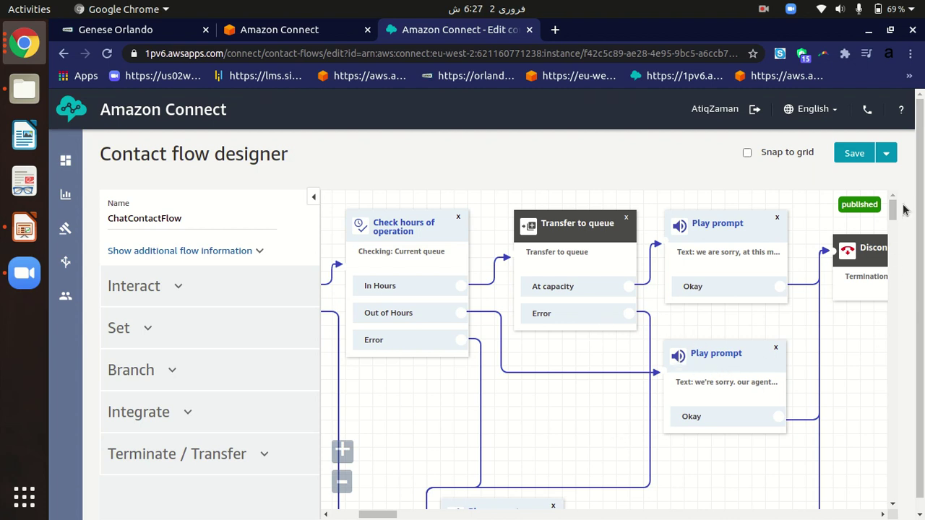
{"action": "left_click_drag", "start_coordinate": [894, 215], "coordinate": [894, 222]}
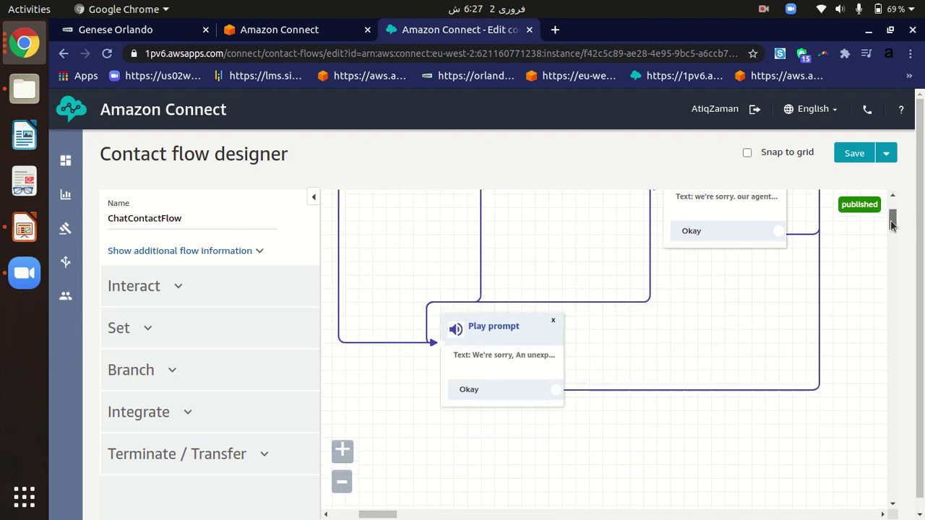
{"action": "left_click", "coordinate": [493, 334]}
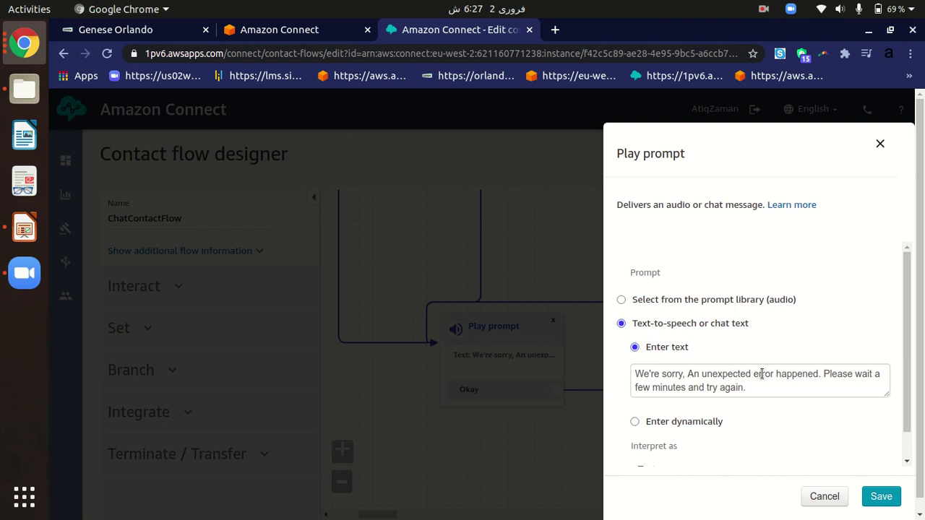
{"action": "left_click", "coordinate": [826, 496]}
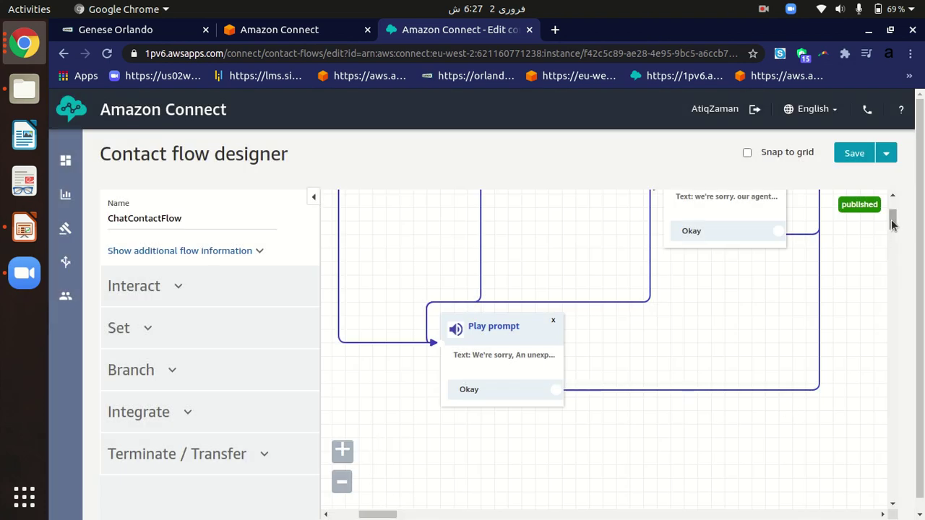
{"action": "left_click_drag", "start_coordinate": [894, 220], "coordinate": [894, 206]}
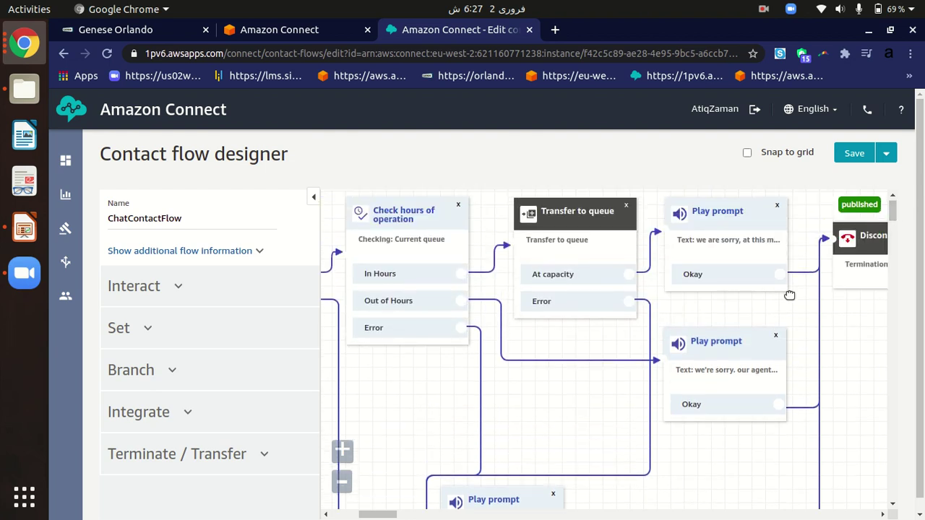
{"action": "left_click_drag", "start_coordinate": [378, 515], "coordinate": [391, 515]}
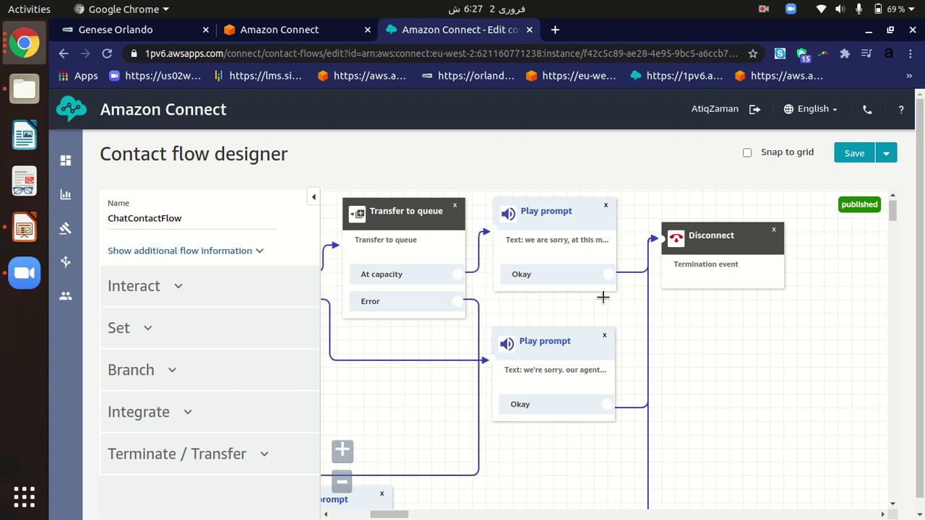
{"action": "left_click_drag", "start_coordinate": [387, 518], "coordinate": [352, 517]}
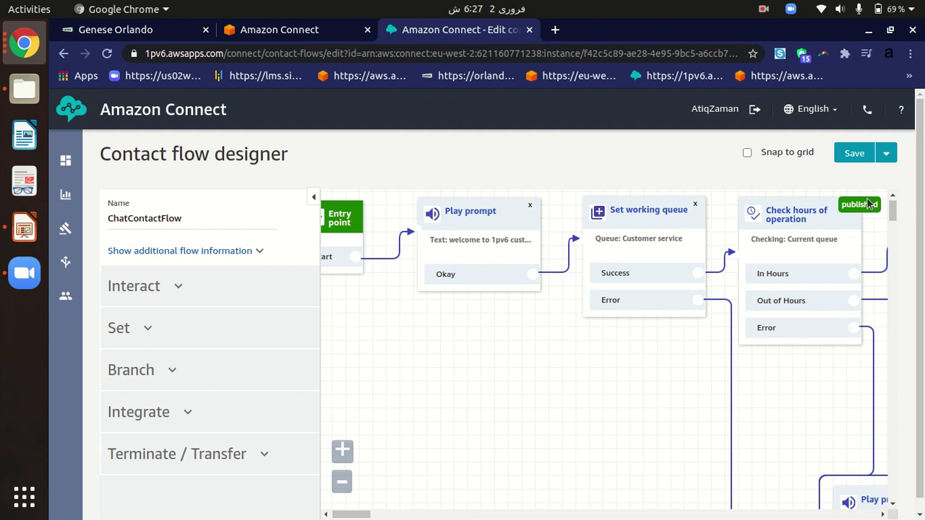
{"action": "left_click_drag", "start_coordinate": [893, 214], "coordinate": [894, 213]}
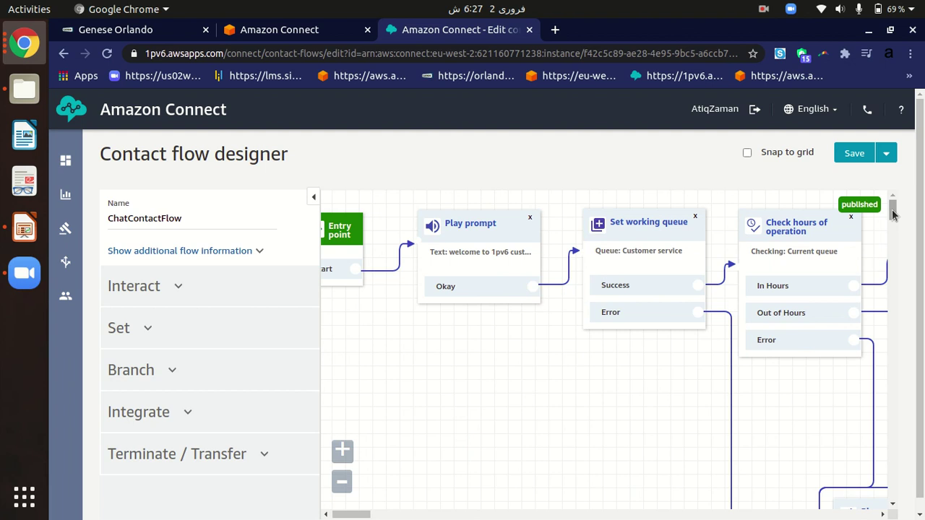